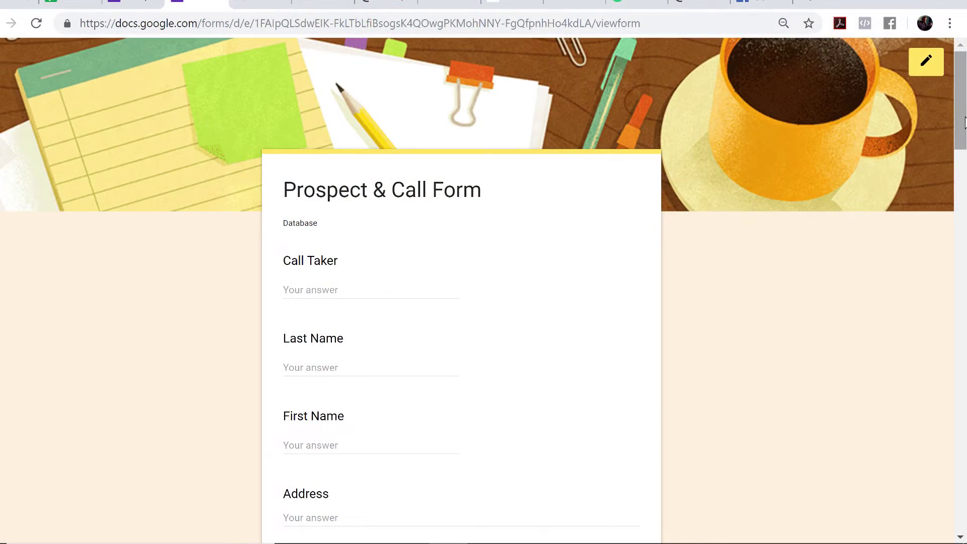
# - Enter the call taker's name and autofill the prospect's saved name and address
pyautogui.moveTo(964, 121); pyautogui.dragTo(964, 136)
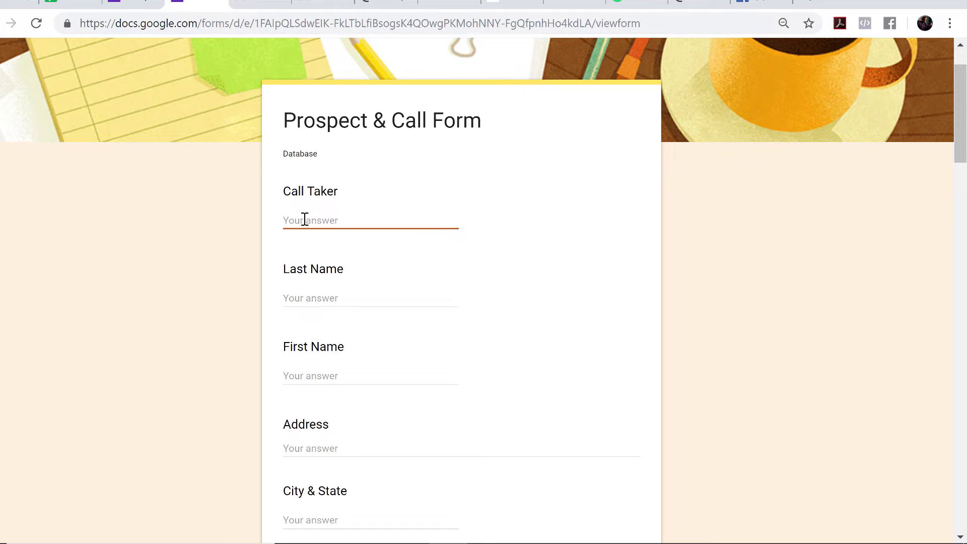
pyautogui.write('Pete')
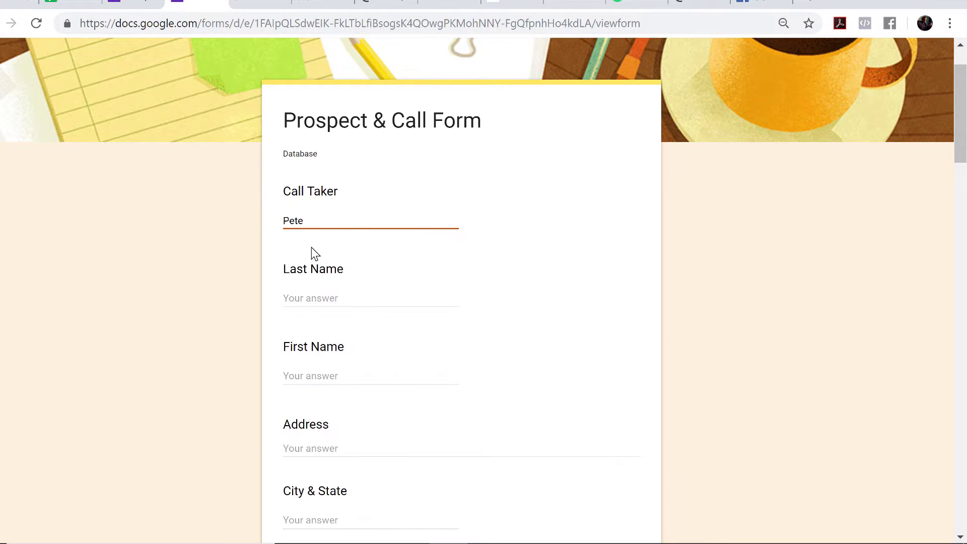
pyautogui.press('BackSpace')
pyautogui.press('BackSpace')
pyautogui.press('BackSpace')
pyautogui.press('BackSpace')
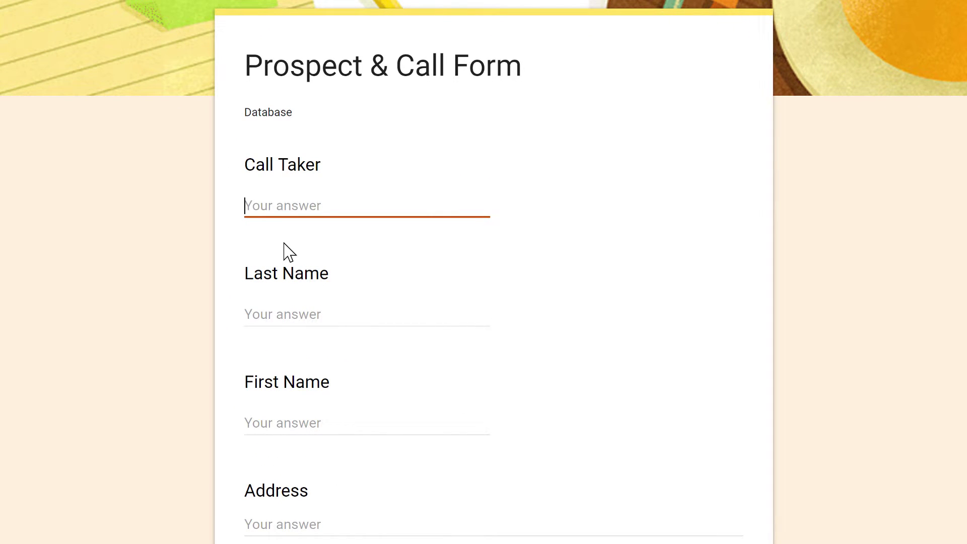
pyautogui.write('Marie')
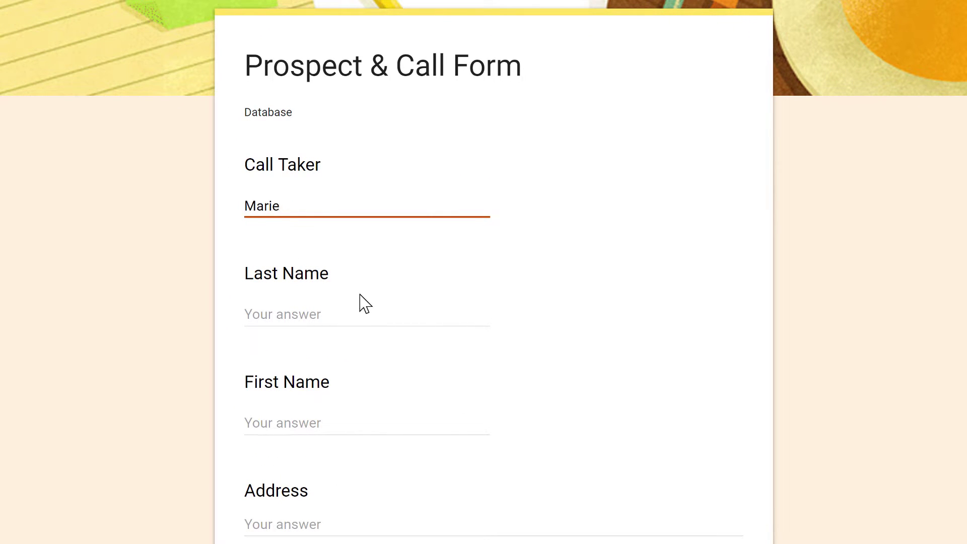
pyautogui.click(328, 314)
pyautogui.click(332, 357)
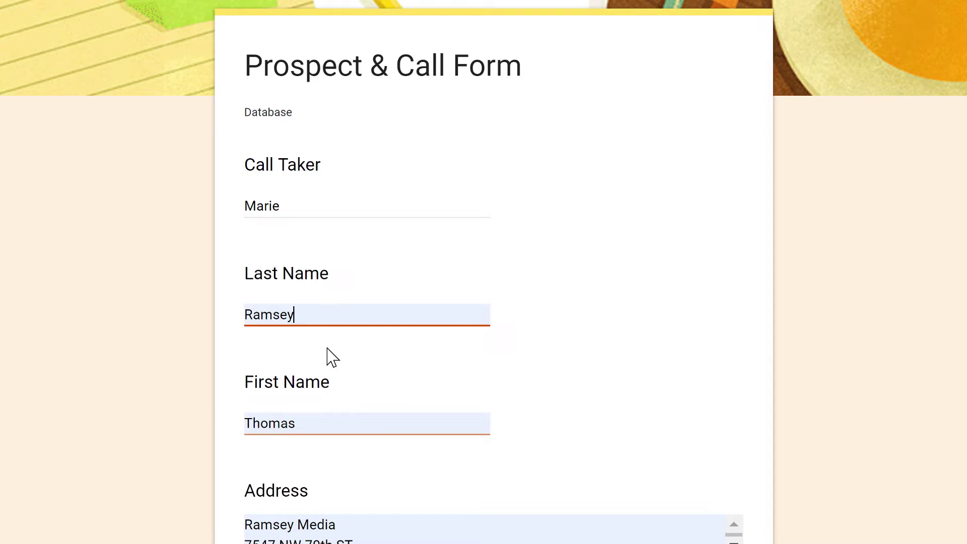
# - Autofill the saved home and work phone numbers, then type the contact's e-mail address
pyautogui.scroll(-3, 282, 350)
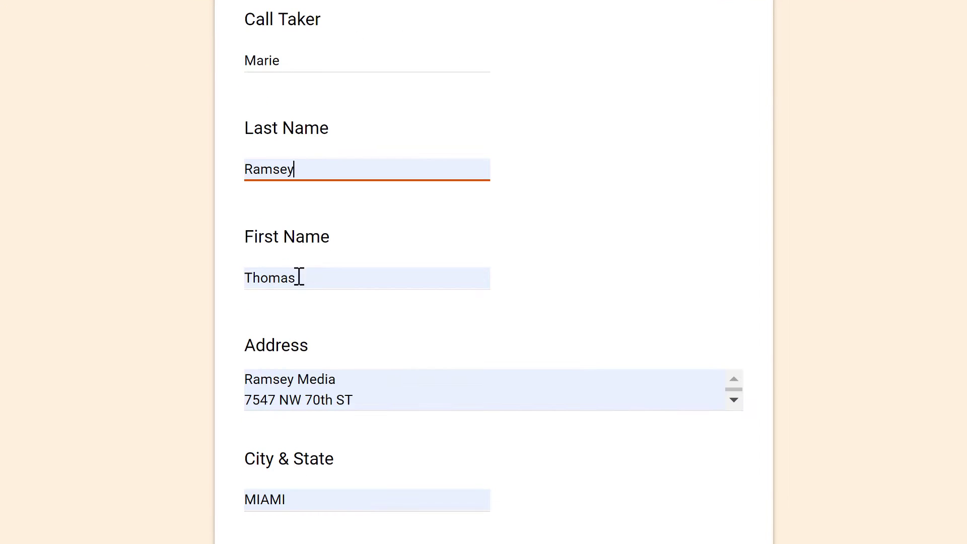
pyautogui.scroll(-3, 284, 296)
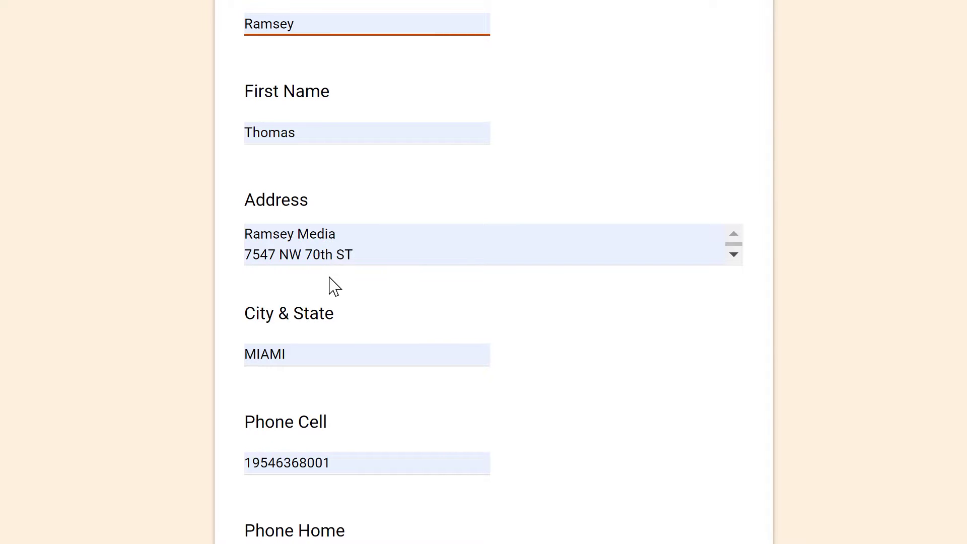
pyautogui.scroll(-6, 329, 280)
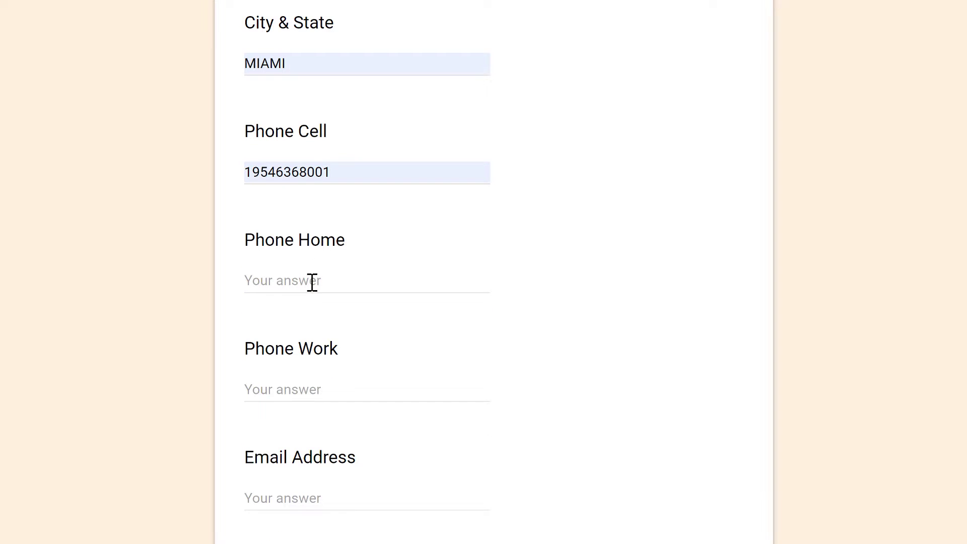
pyautogui.click(312, 280)
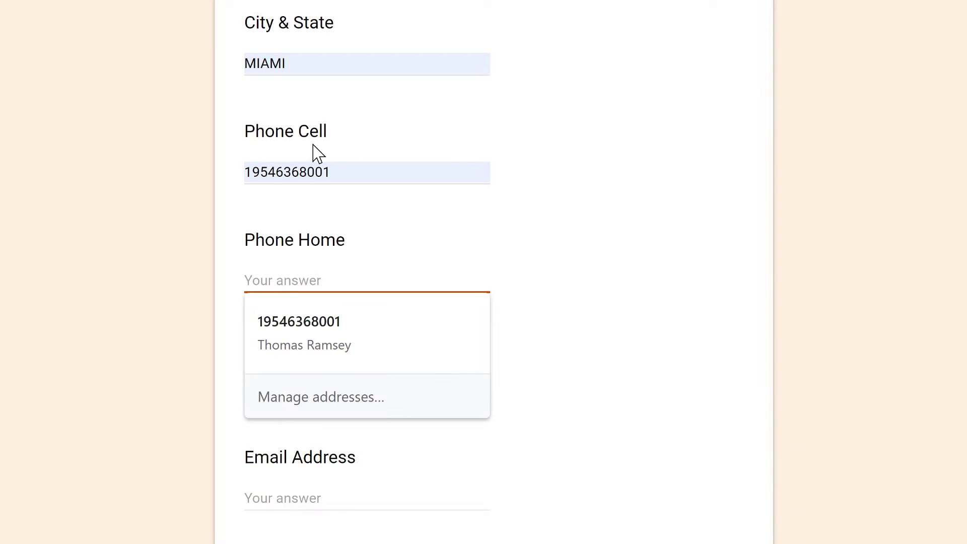
pyautogui.click(309, 328)
pyautogui.click(312, 387)
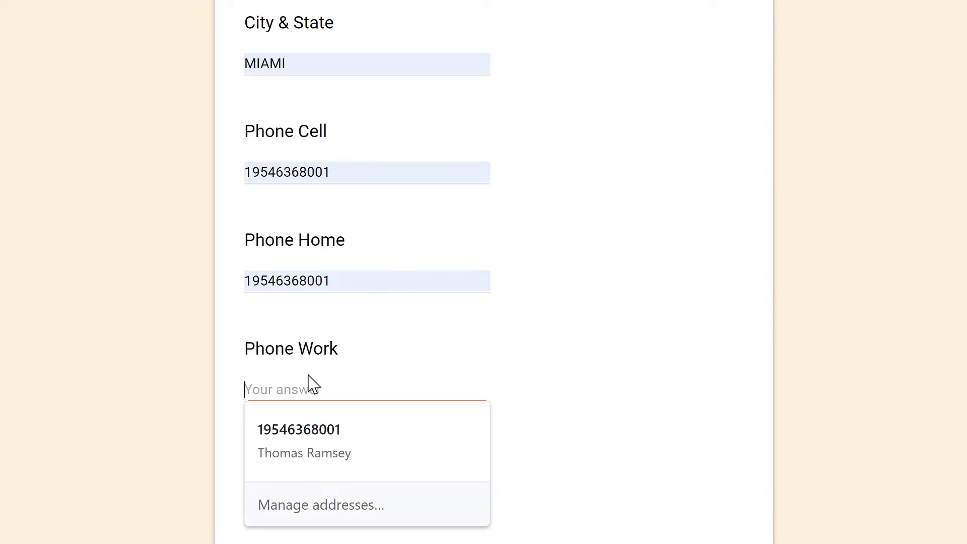
pyautogui.click(328, 436)
pyautogui.scroll(-3, 332, 423)
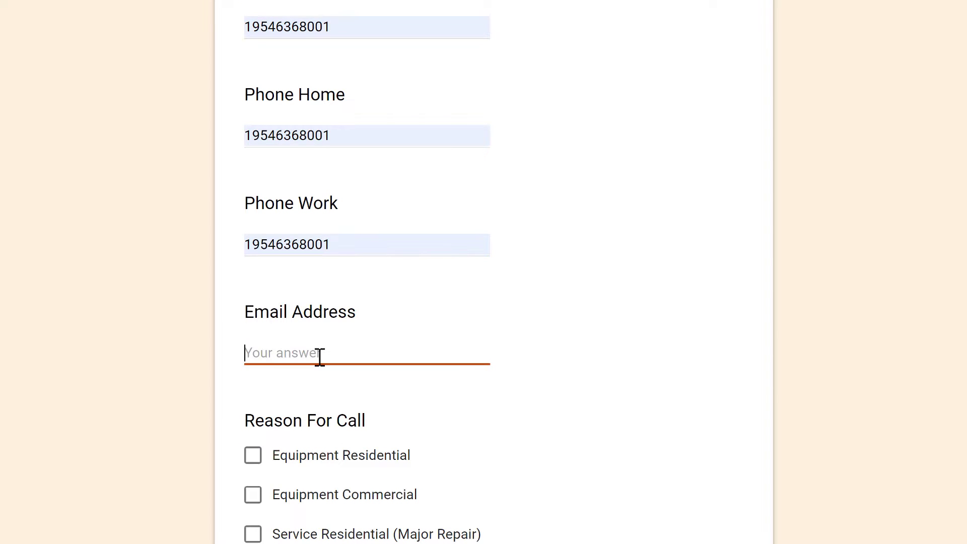
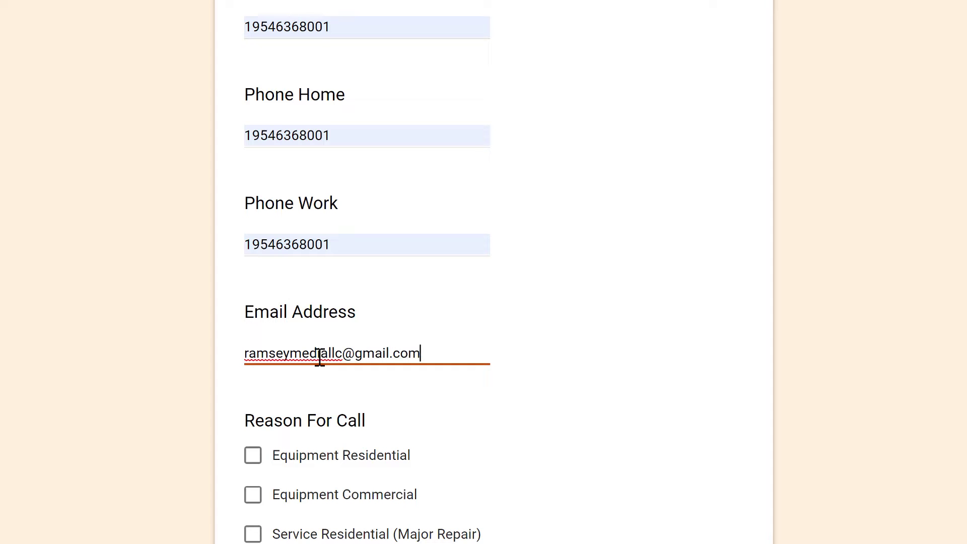
# - Tick Equipment Residential, Duct Cleaning and Accessory as the reasons for call
pyautogui.scroll(-8, 360, 402)
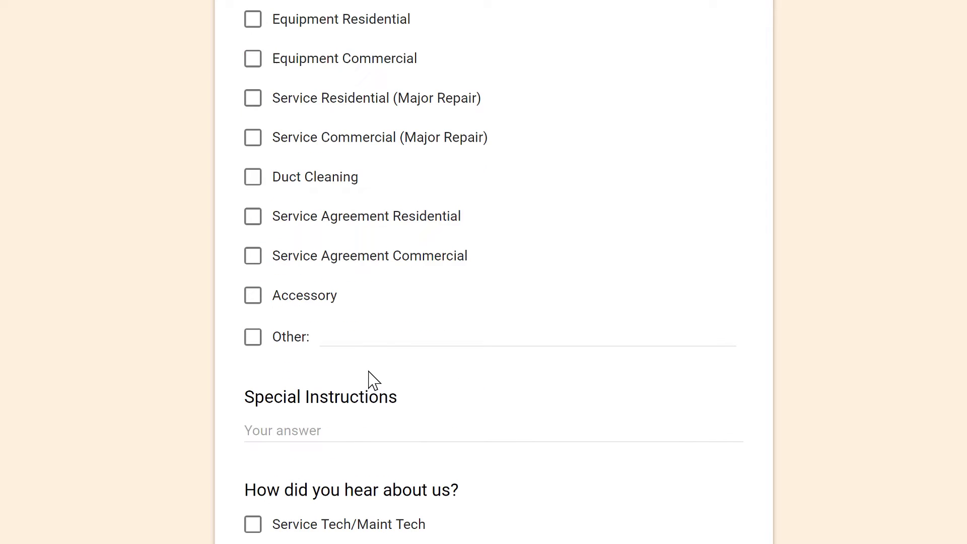
pyautogui.scroll(3, 374, 378)
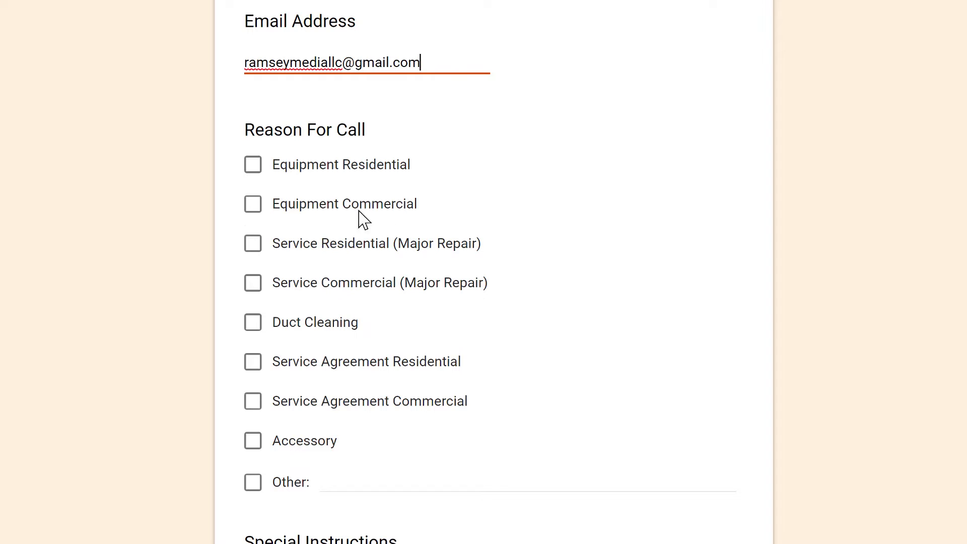
pyautogui.click(251, 170)
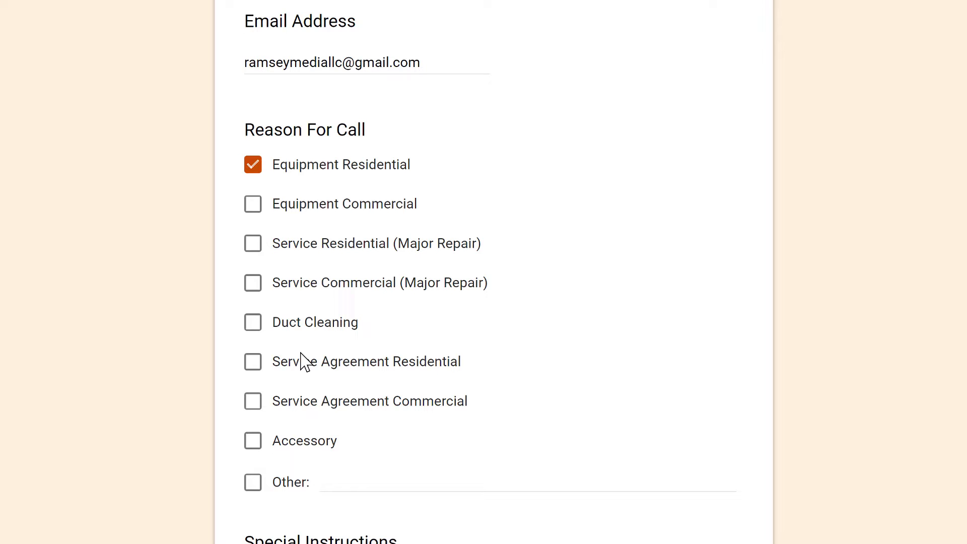
pyautogui.click(252, 324)
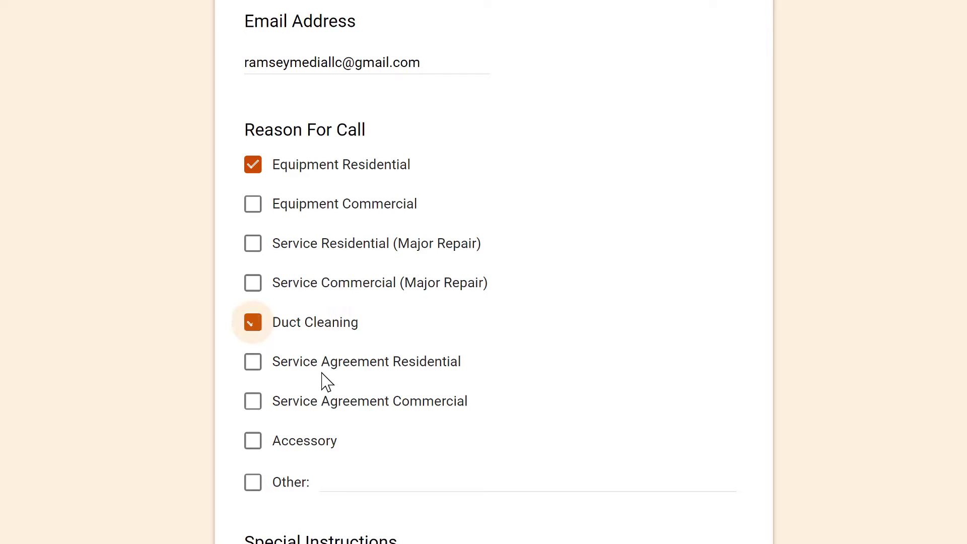
pyautogui.scroll(-3, 324, 382)
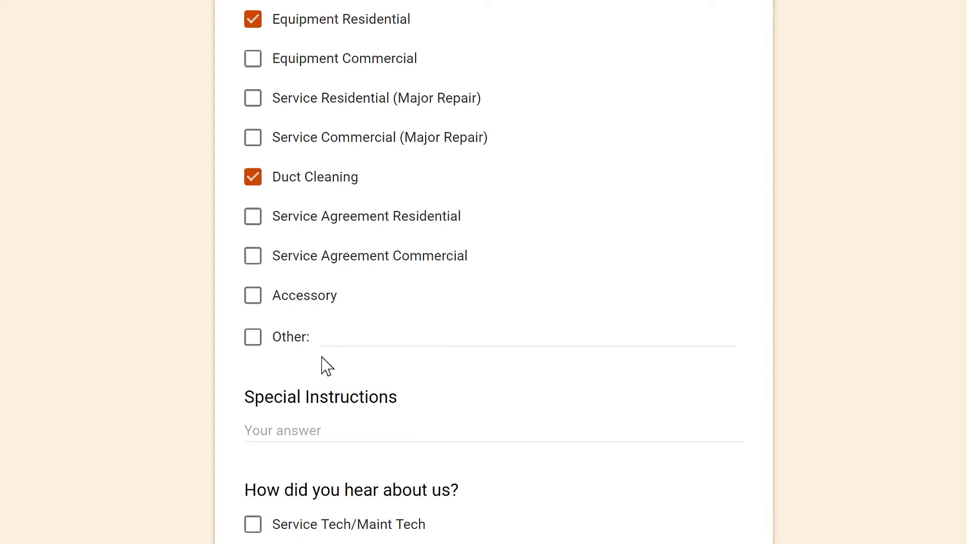
pyautogui.click(254, 298)
# - Enter 'Split Level Home' under Special Instructions
pyautogui.scroll(-3, 322, 352)
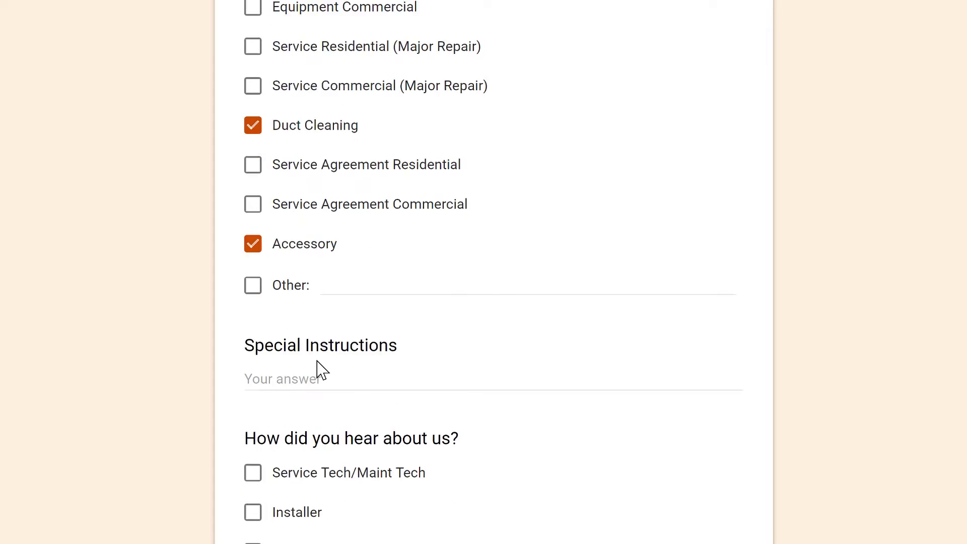
pyautogui.click(326, 286)
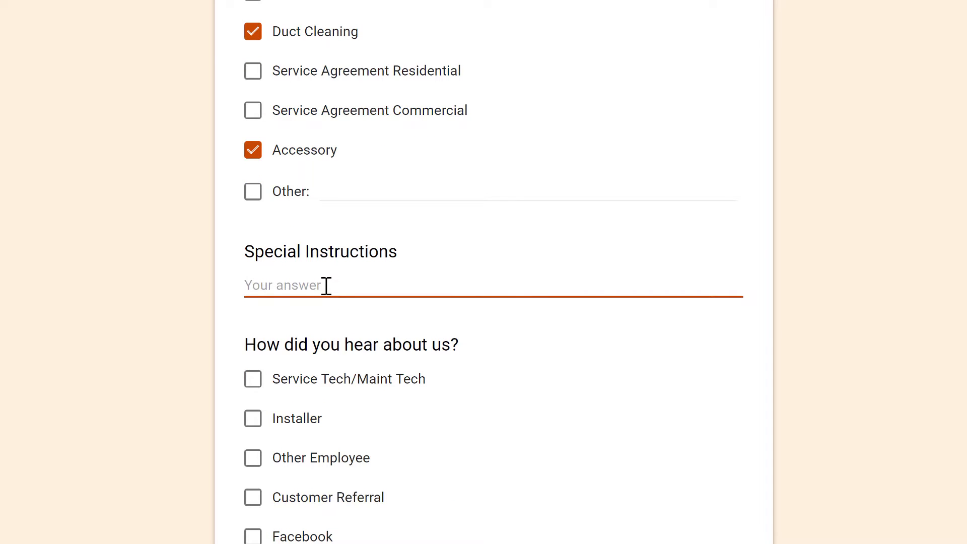
pyautogui.write('S')
# - Tick Facebook, Customer Referral and Website as lead sources, leaving Service Tech/Maint Tech unticked
pyautogui.scroll(-3, 397, 294)
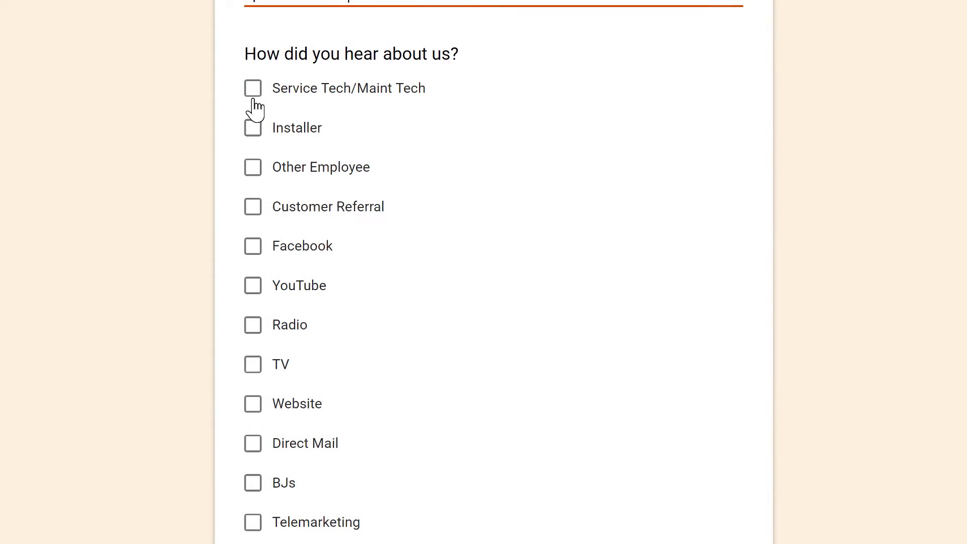
pyautogui.click(254, 93)
pyautogui.press('space')
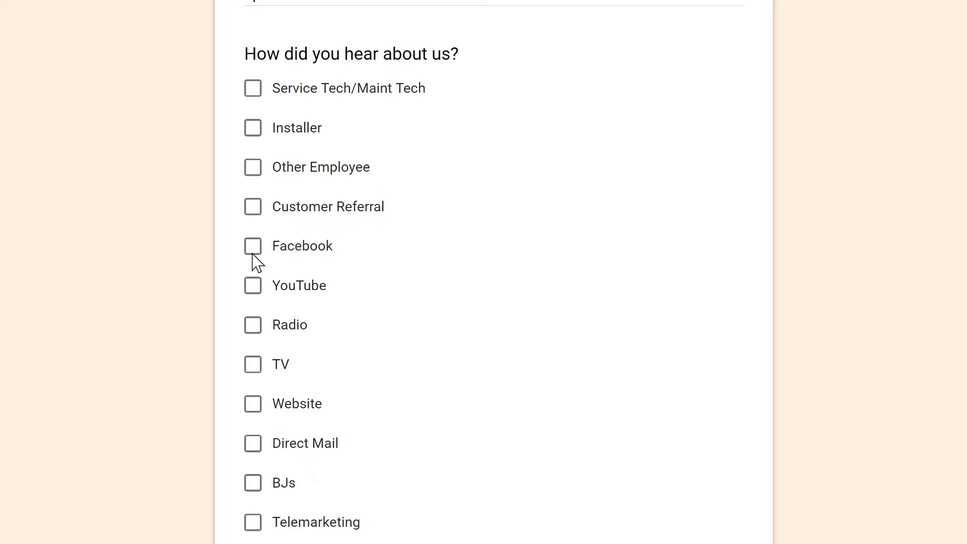
pyautogui.click(253, 257)
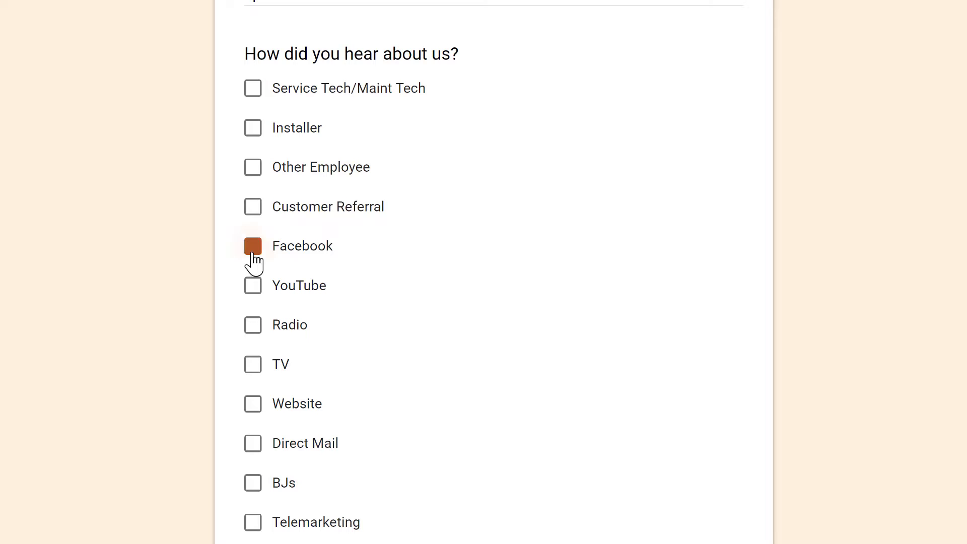
pyautogui.click(253, 211)
pyautogui.click(254, 405)
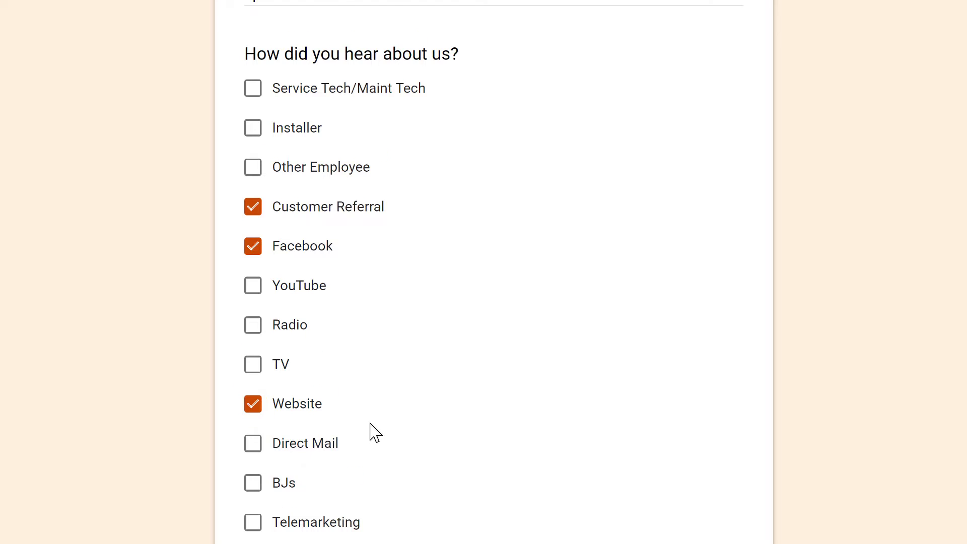
pyautogui.scroll(-3, 371, 432)
pyautogui.scroll(-6, 400, 353)
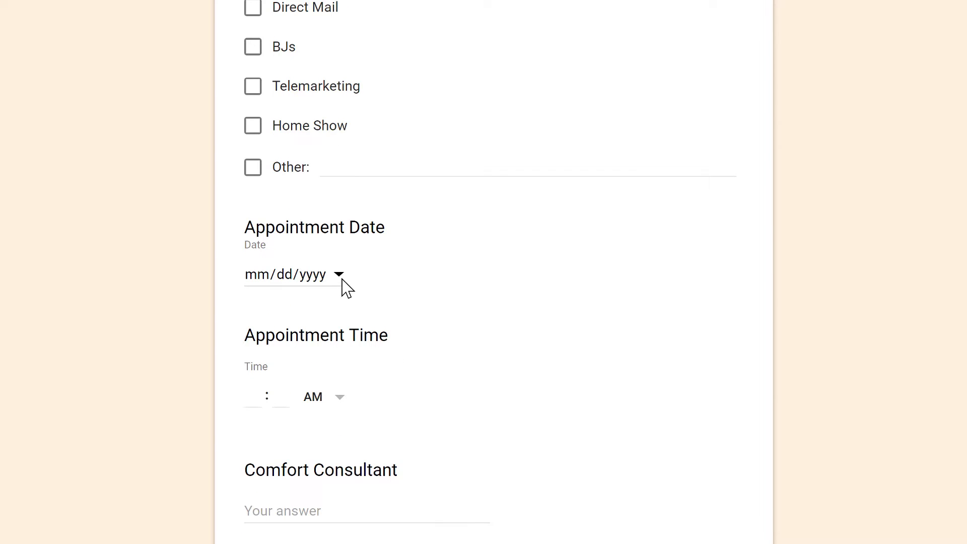
# - Set the appointment to 07/18/2019 at 9:00 AM and enter the assigned person's name
pyautogui.click(342, 278)
pyautogui.click(397, 425)
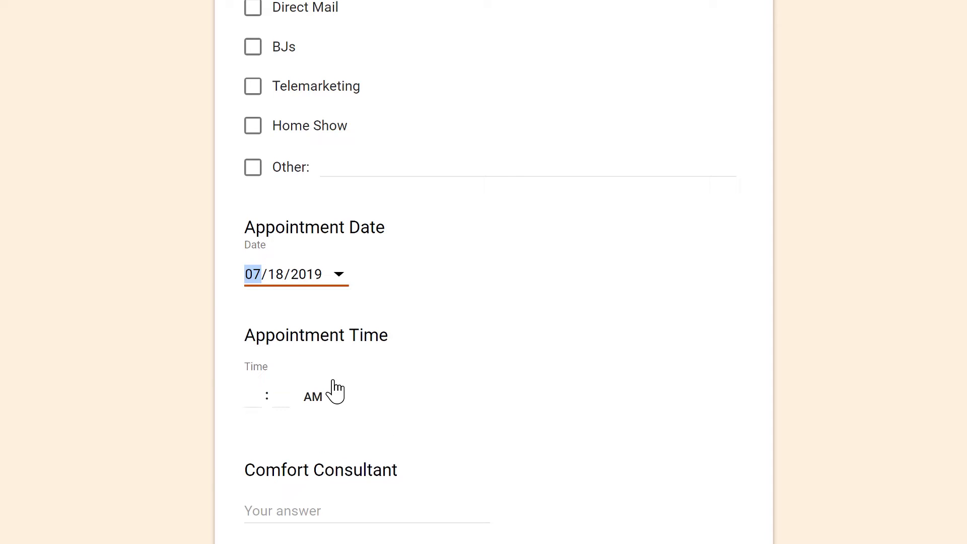
pyautogui.click(339, 406)
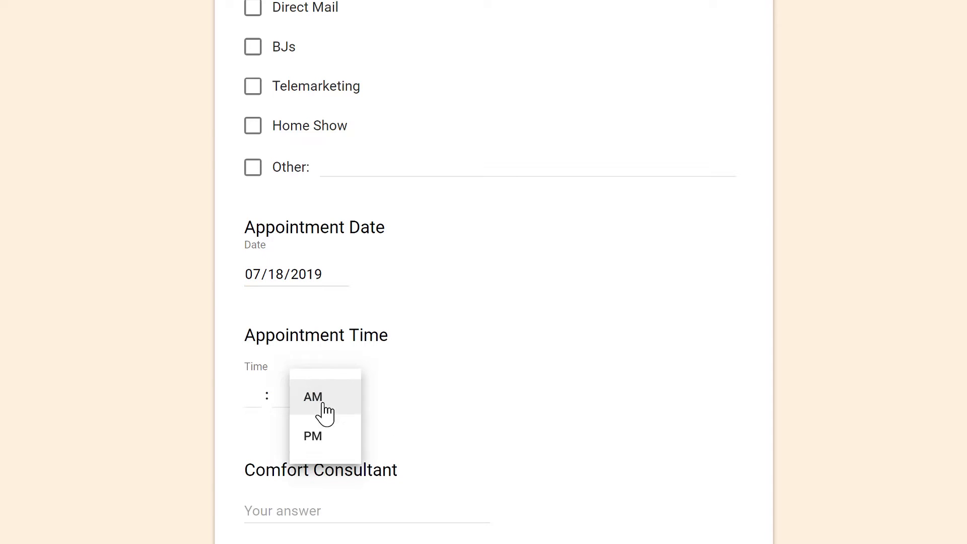
pyautogui.click(342, 407)
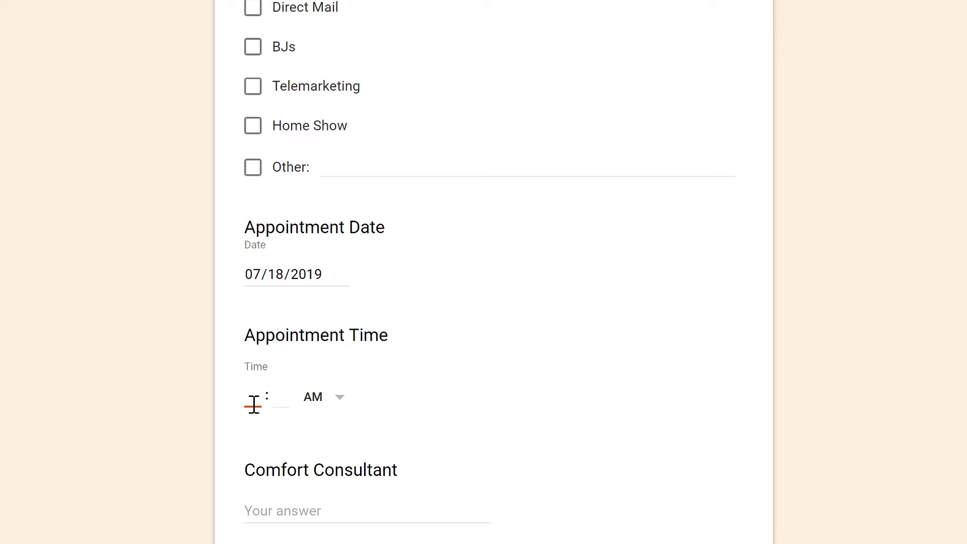
pyautogui.write('9 : ')
pyautogui.write('00')
pyautogui.click(354, 488)
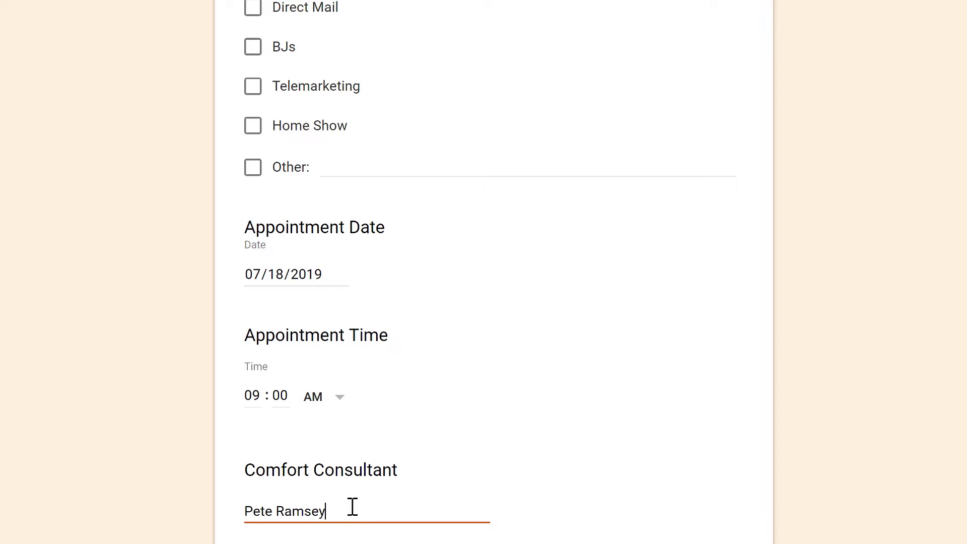
# - Leave Actual Presentation Date empty and enter an Investment Amount of $9,000
pyautogui.scroll(-5, 339, 501)
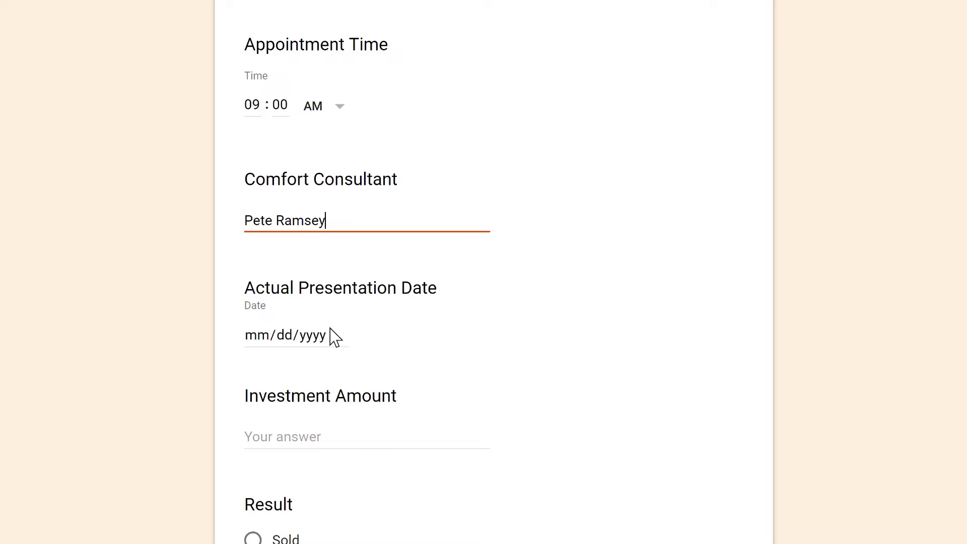
pyautogui.click(324, 340)
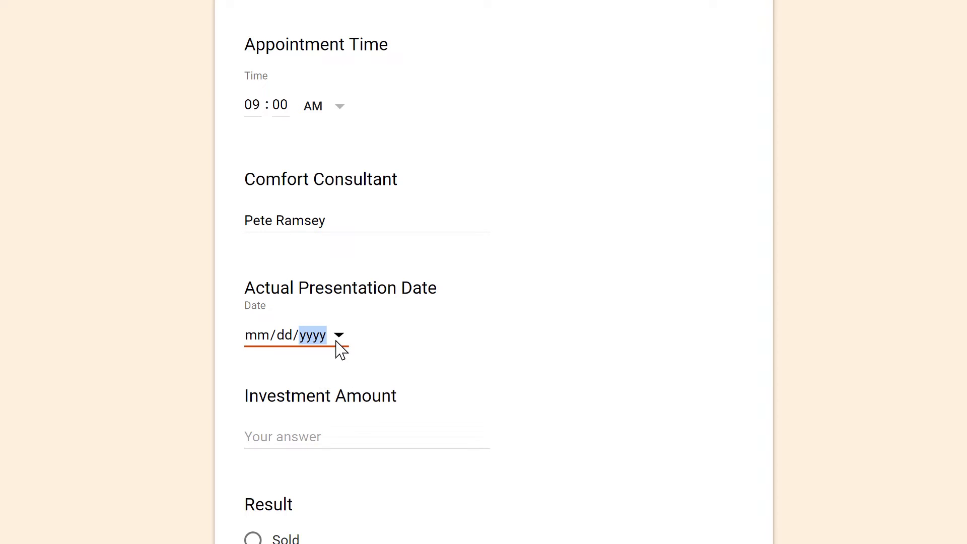
pyautogui.click(337, 336)
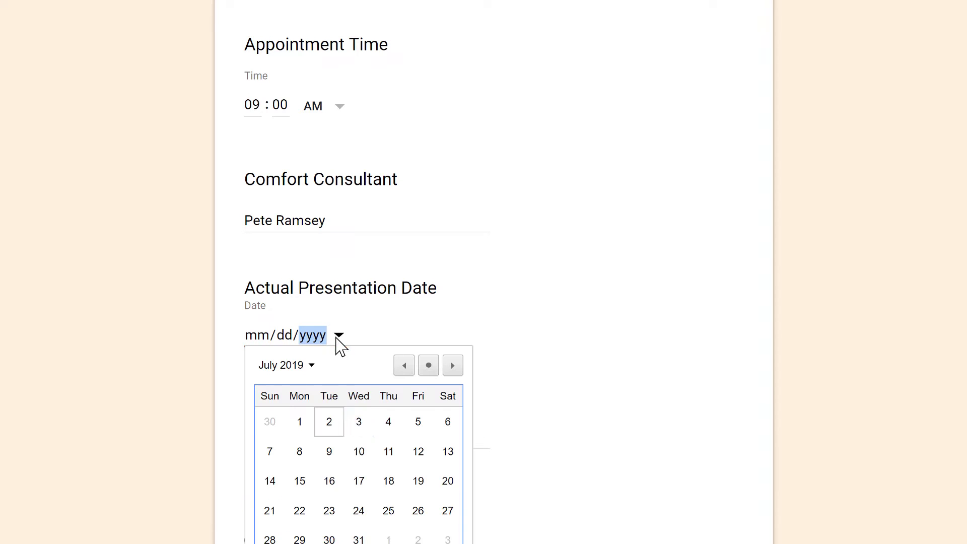
pyautogui.click(442, 318)
pyautogui.scroll(-3, 410, 406)
pyautogui.click(300, 291)
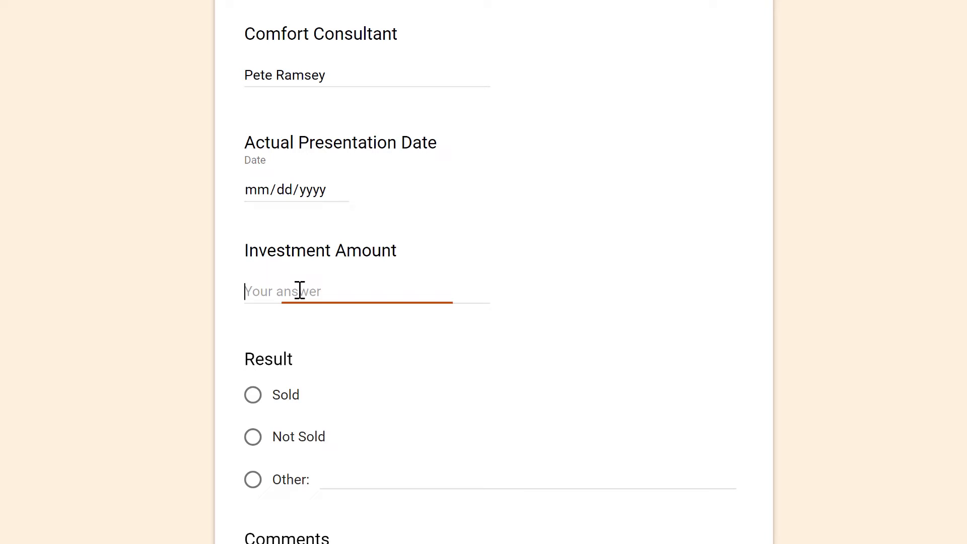
pyautogui.write('$9,000')
pyautogui.press('Tab')
# - Mark the result Sold, add the comment 'Financing', and submit the form
pyautogui.scroll(3, 281, 282)
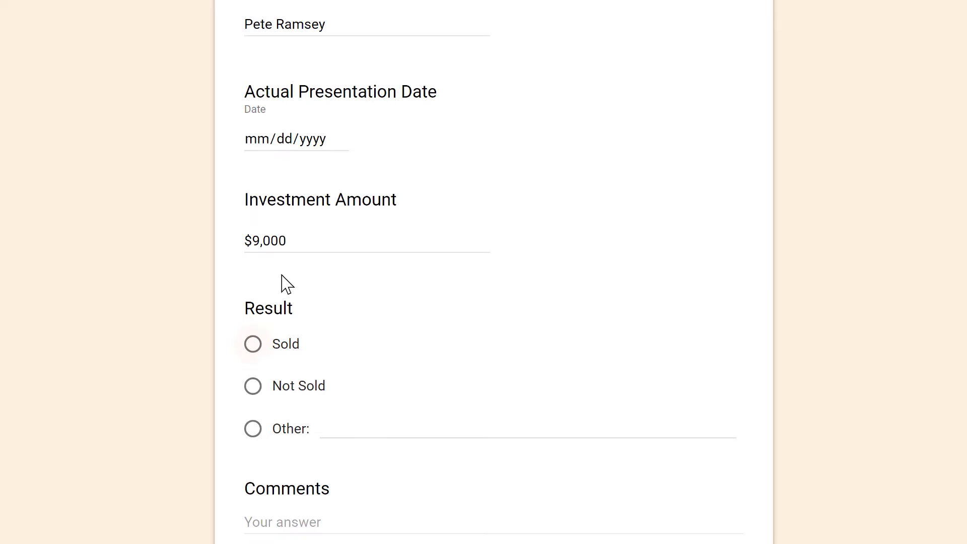
pyautogui.scroll(-3, 281, 285)
pyautogui.click(254, 203)
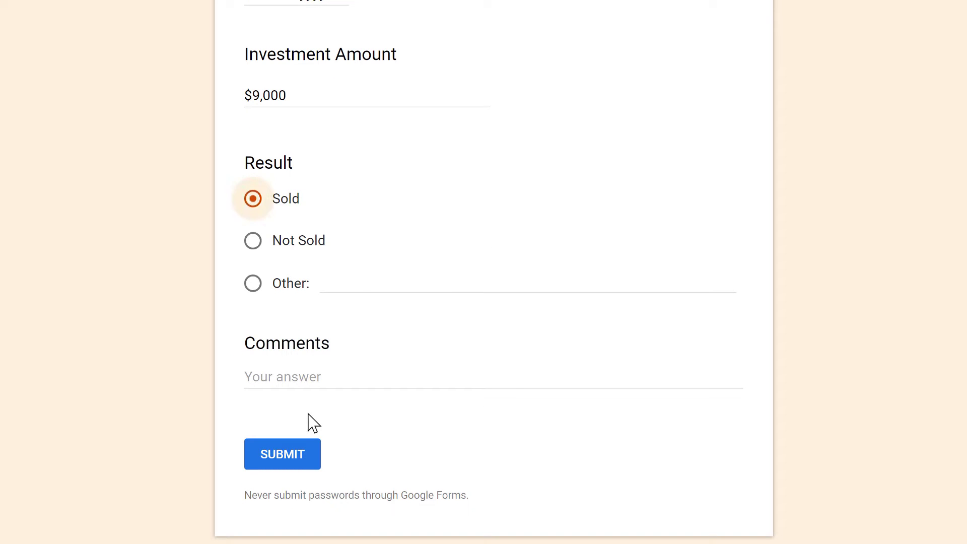
pyautogui.click(318, 372)
pyautogui.write('Financing')
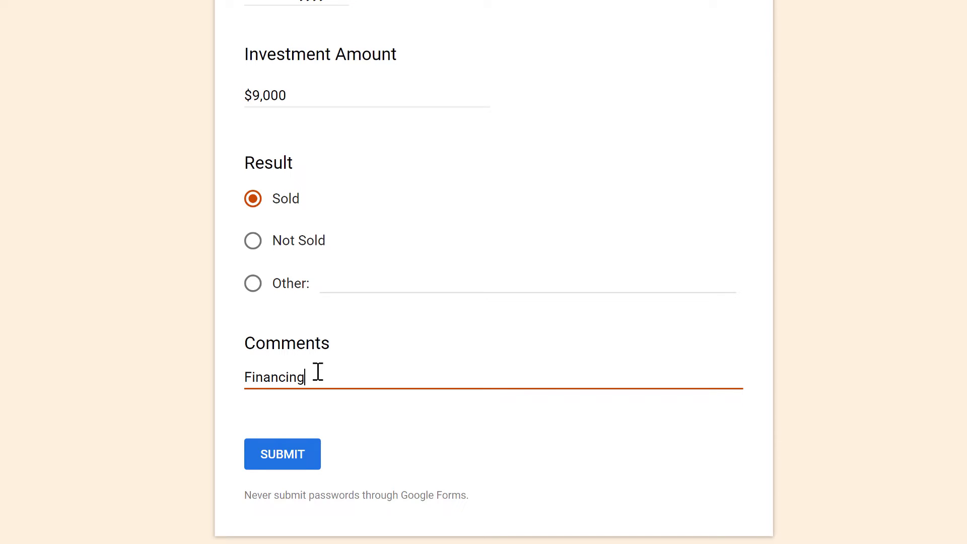
pyautogui.click(281, 454)
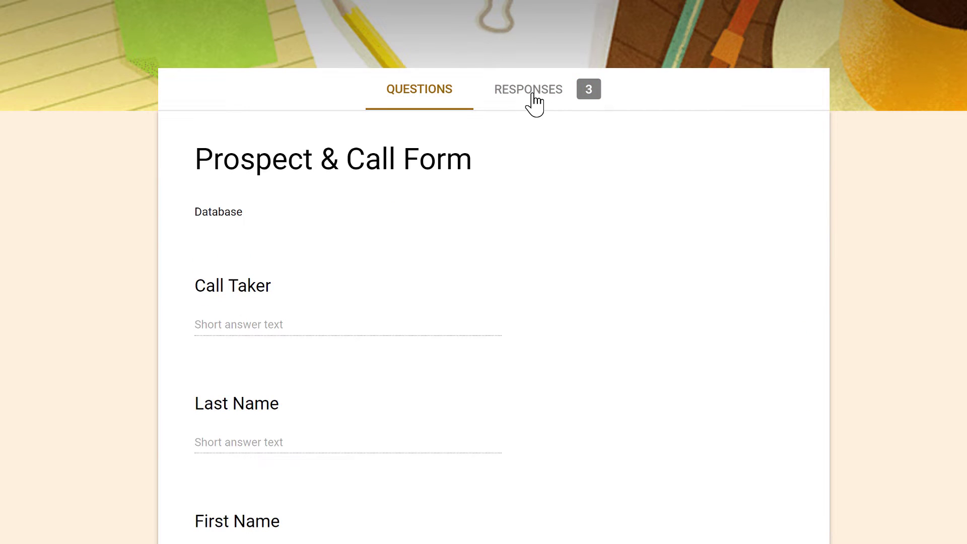
# - Browse the three-response summary and open it in the Prospect & Call Form (Responses) sheet
pyautogui.click(534, 103)
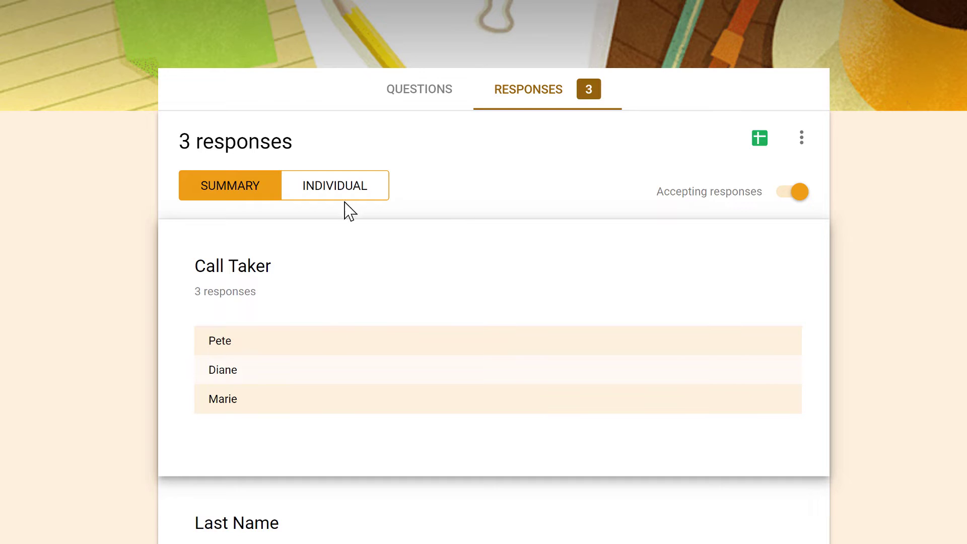
pyautogui.scroll(-15, 472, 423)
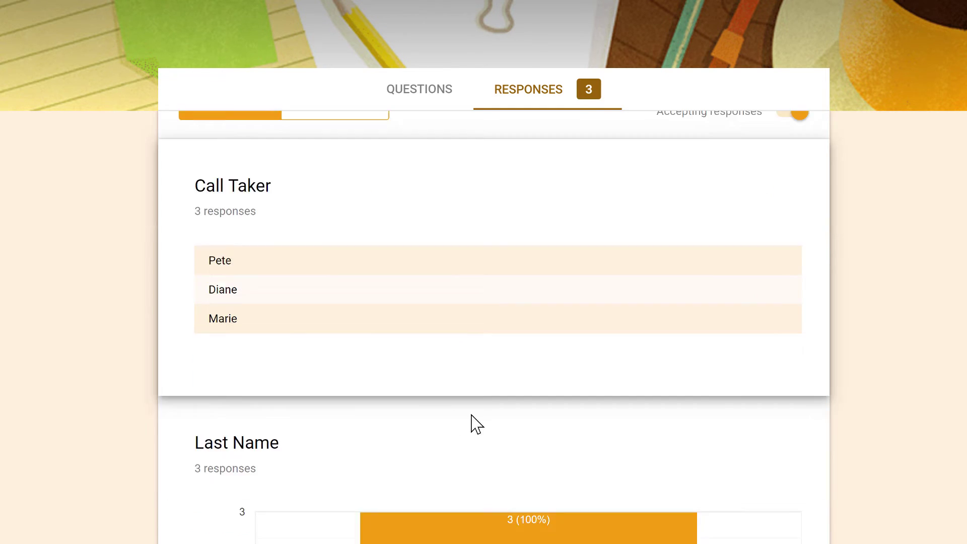
pyautogui.scroll(15, 518, 401)
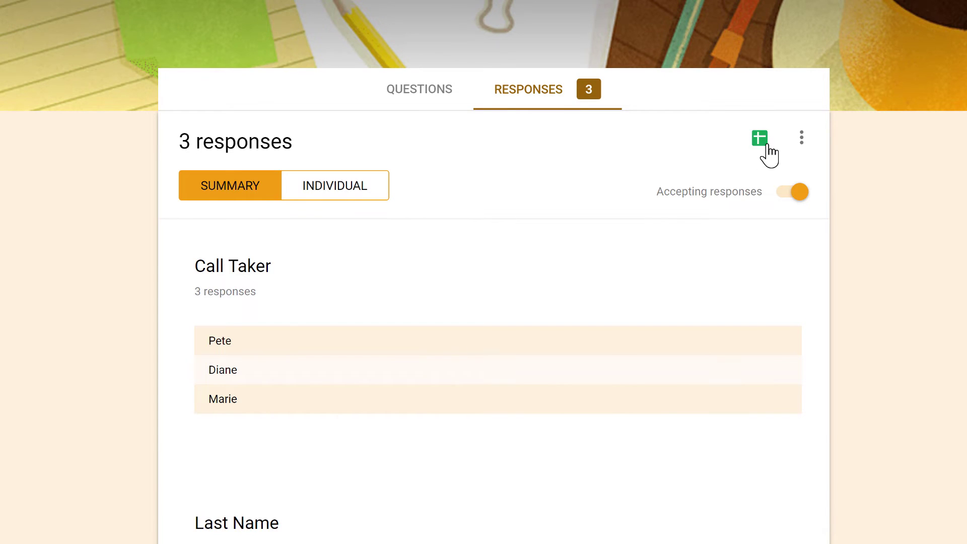
pyautogui.click(765, 145)
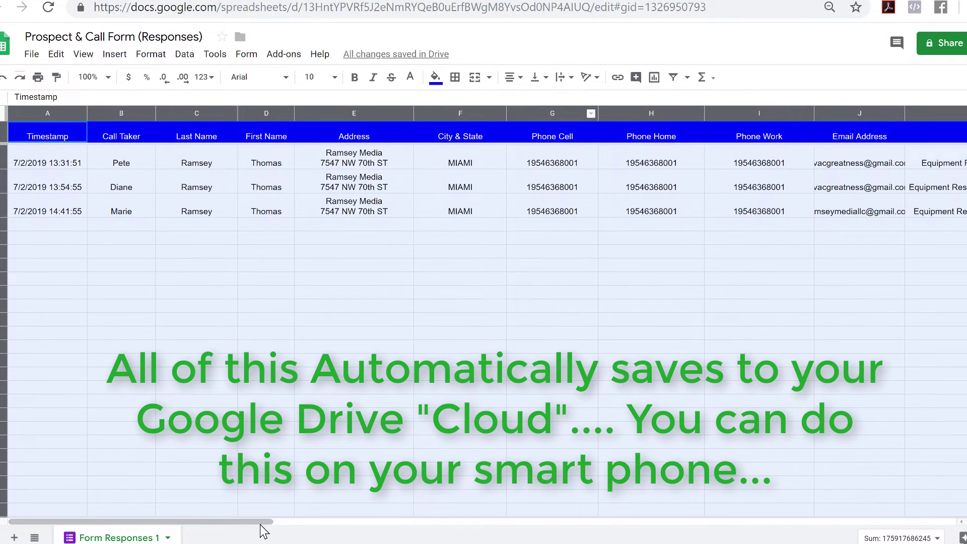
pyautogui.moveTo(266, 522); pyautogui.dragTo(518, 529)
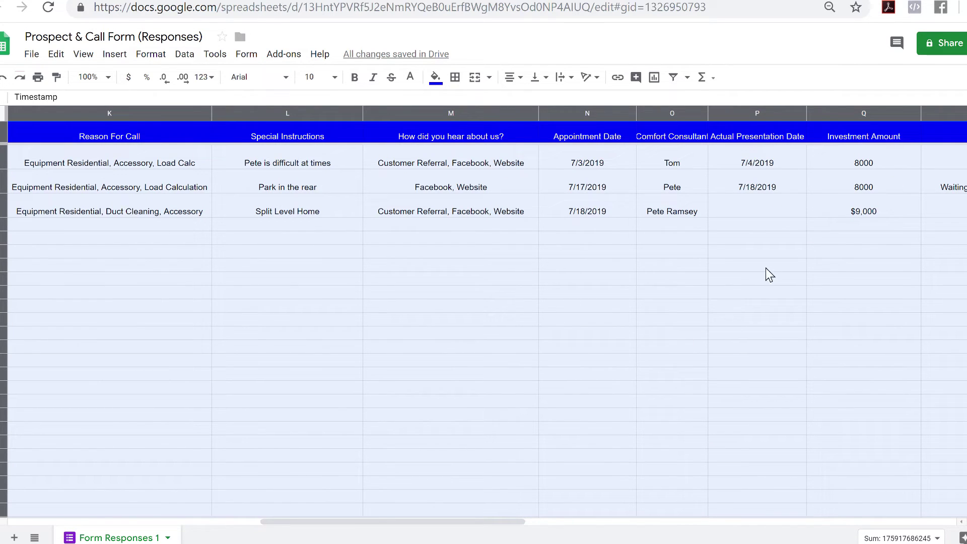
pyautogui.moveTo(497, 522); pyautogui.dragTo(600, 520)
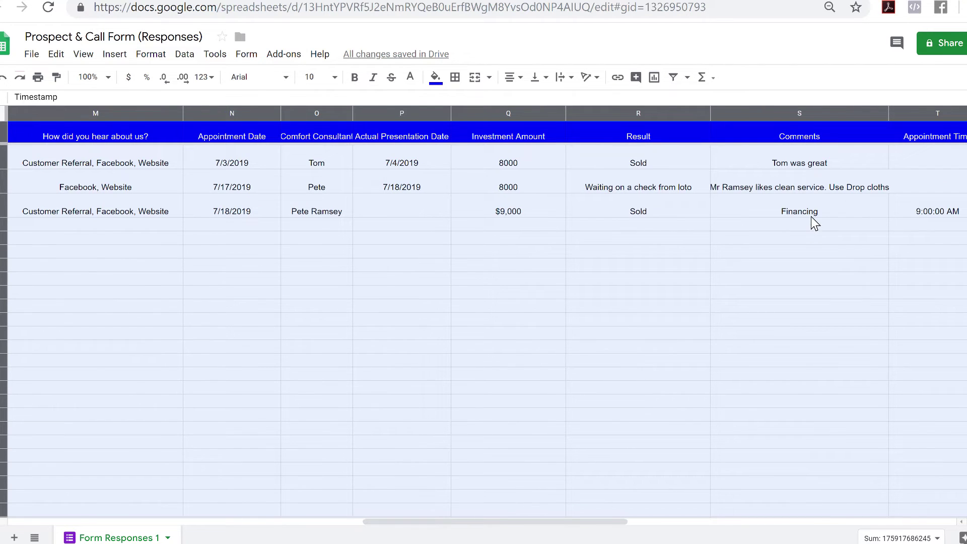
pyautogui.moveTo(599, 523); pyautogui.dragTo(713, 531)
pyautogui.moveTo(641, 523); pyautogui.dragTo(533, 523)
pyautogui.moveTo(938, 113); pyautogui.dragTo(533, 112)
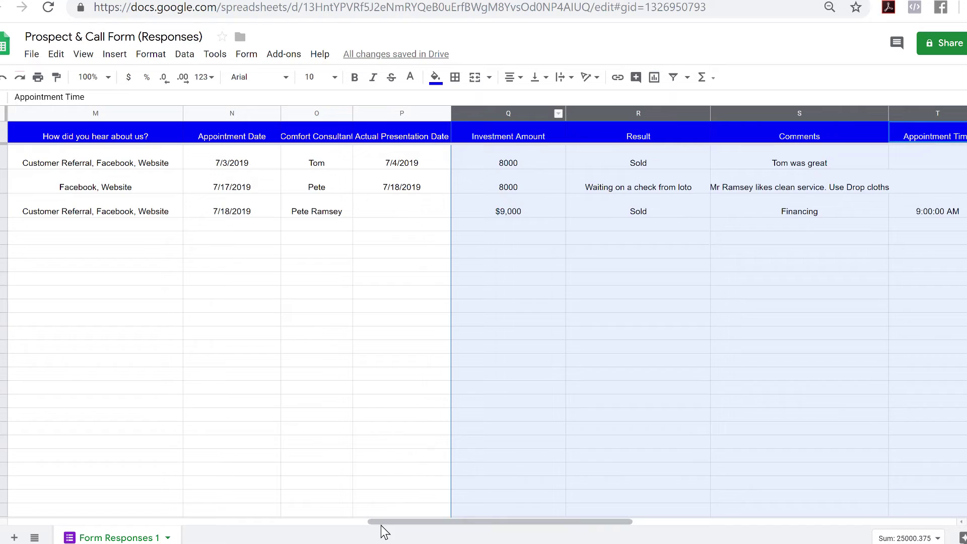
pyautogui.moveTo(378, 522); pyautogui.dragTo(291, 524)
pyautogui.click(358, 400)
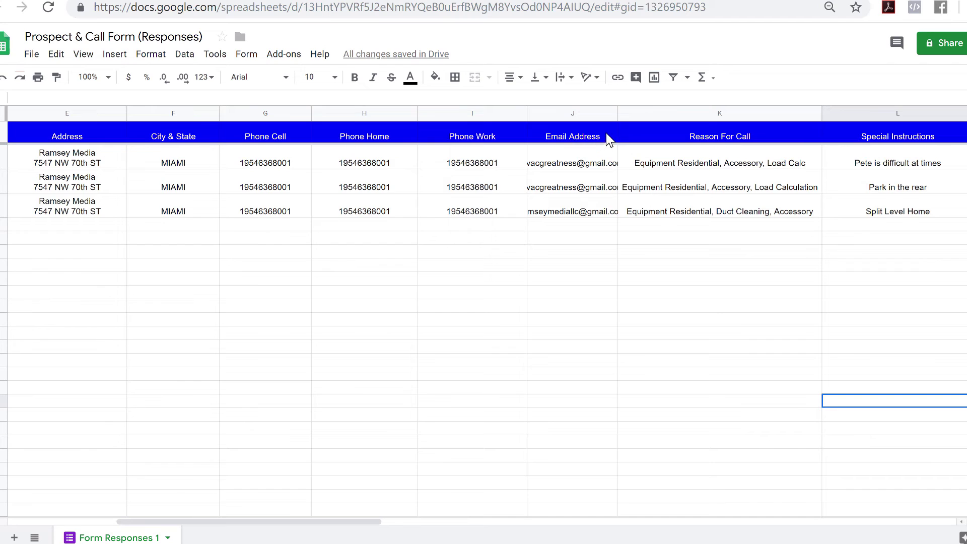
# - Widen column J, copy the three e-mail addresses in J2:J4, and switch to Gmail
pyautogui.moveTo(617, 112); pyautogui.dragTo(673, 115)
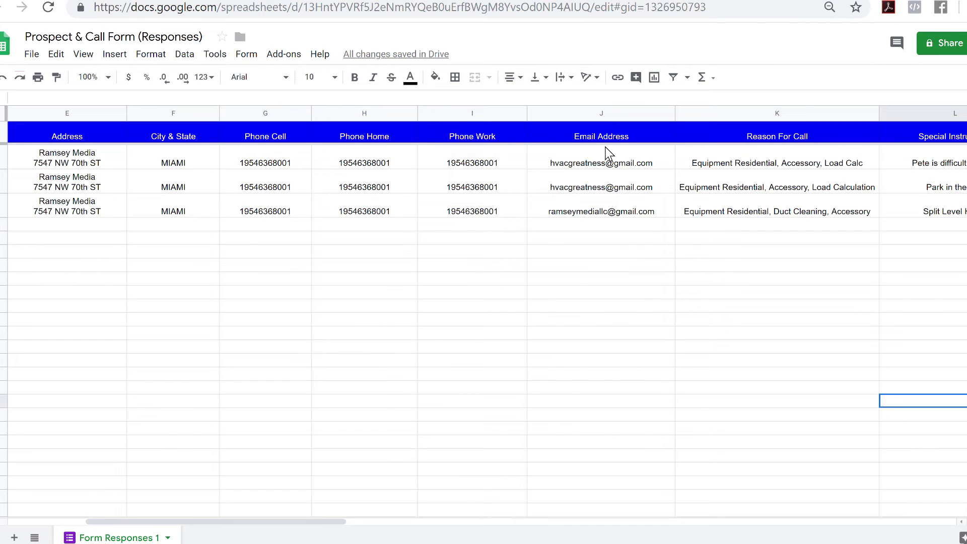
pyautogui.moveTo(603, 151); pyautogui.dragTo(597, 211)
pyautogui.rightClick(604, 194)
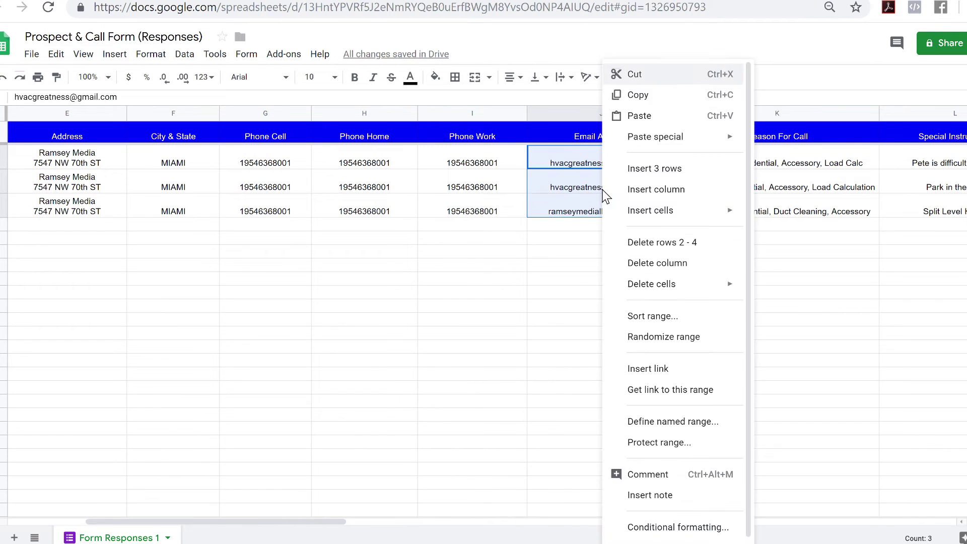
pyautogui.click(673, 99)
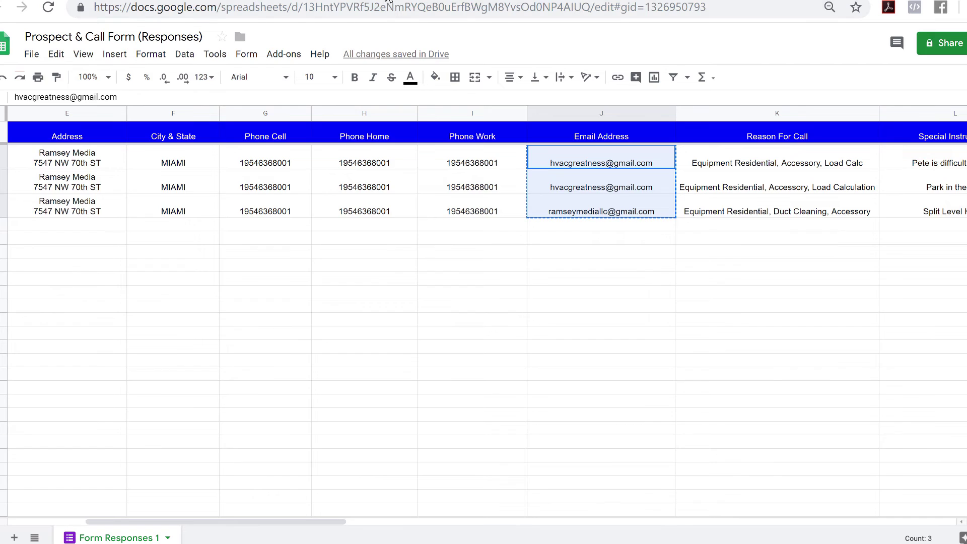
pyautogui.click(388, 1)
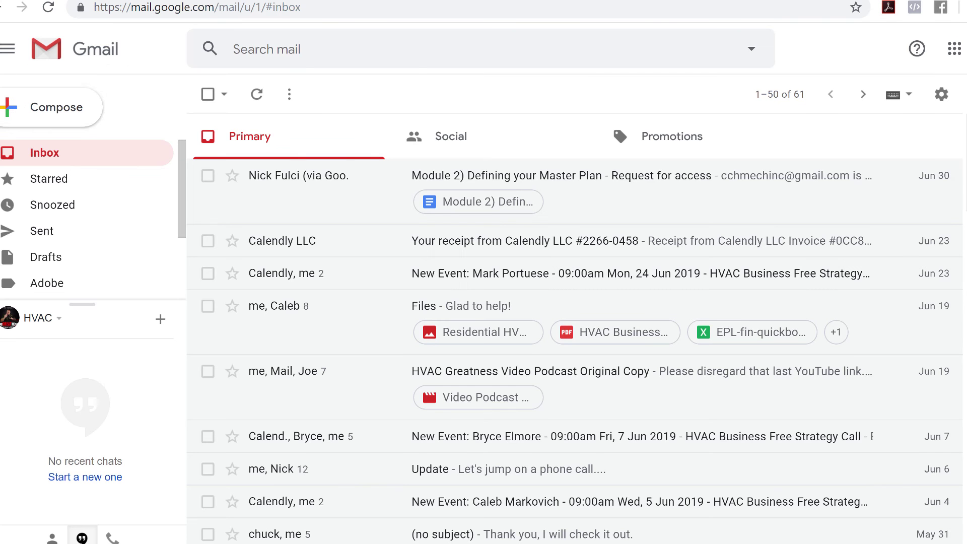
# - Start a full-size new message with the three copied addresses pasted as Bcc recipients
pyautogui.click(41, 109)
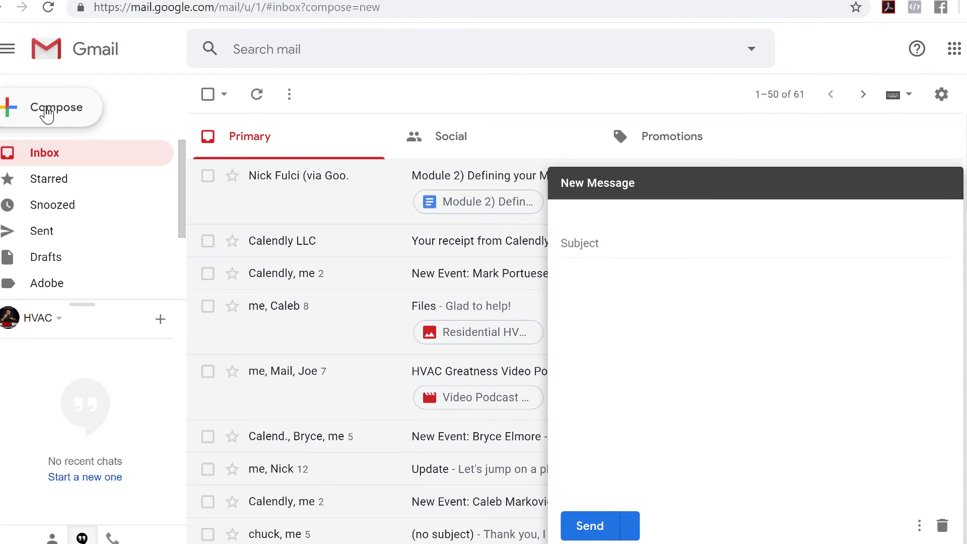
pyautogui.click(928, 183)
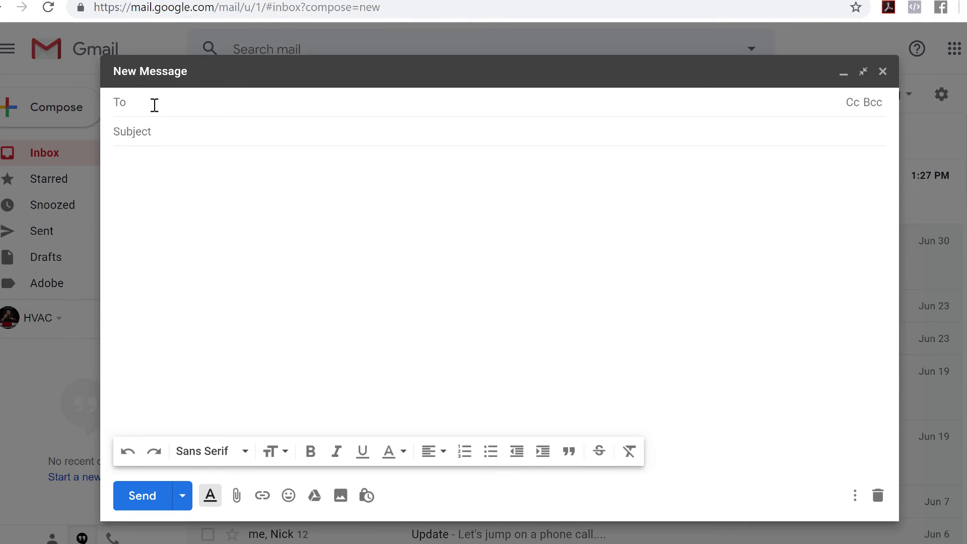
pyautogui.click(872, 102)
pyautogui.rightClick(152, 131)
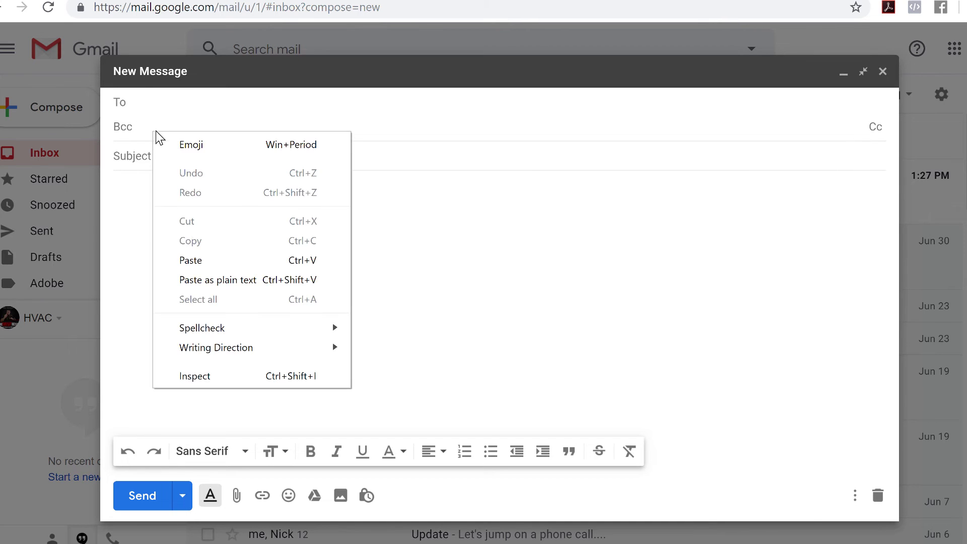
pyautogui.click(207, 258)
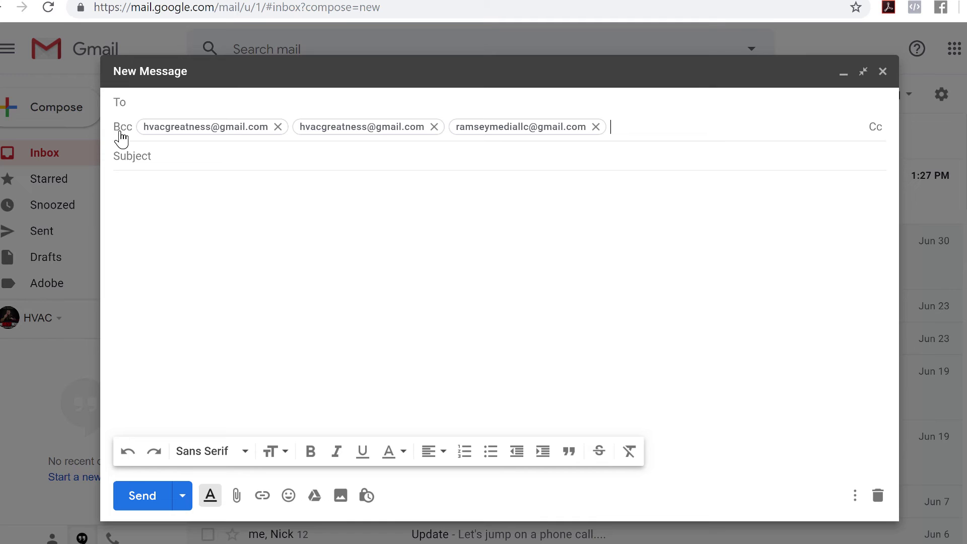
# - Give the message subject 'Hello' and body 'Great Service', then send it
pyautogui.click(239, 157)
pyautogui.write('Hello')
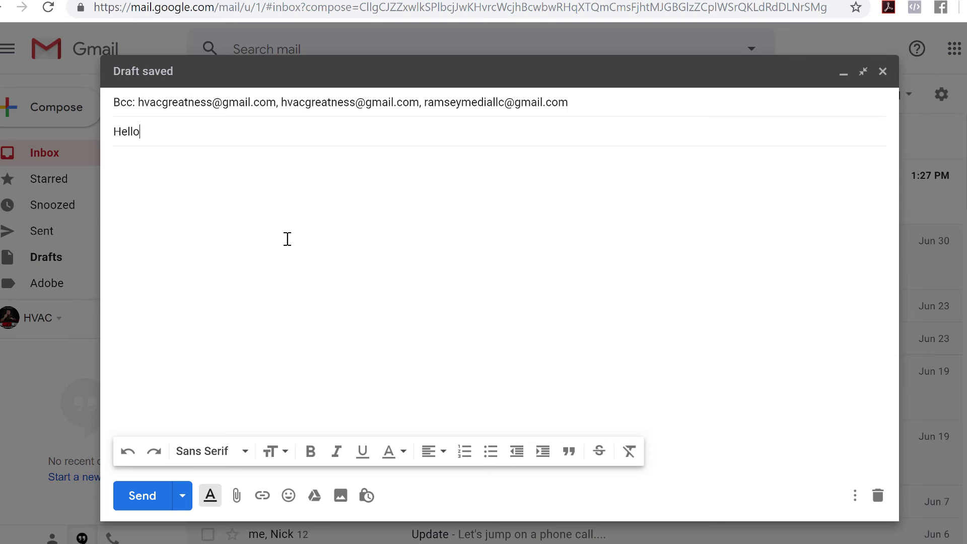
pyautogui.press('Tab')
pyautogui.write('Great Se')
pyautogui.click(151, 505)
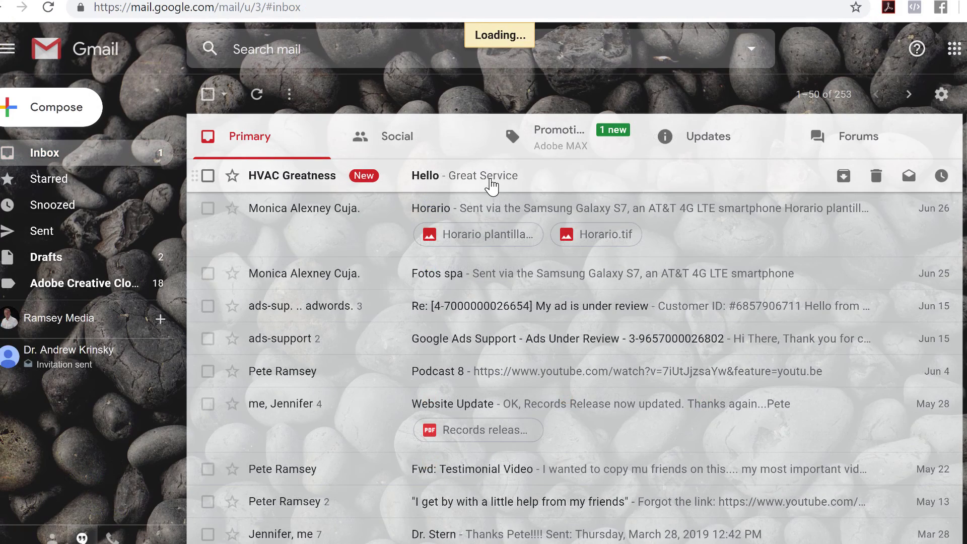
# - Open the 'Hello – Great Service' email and expand its sender and Bcc recipient details
pyautogui.click(491, 186)
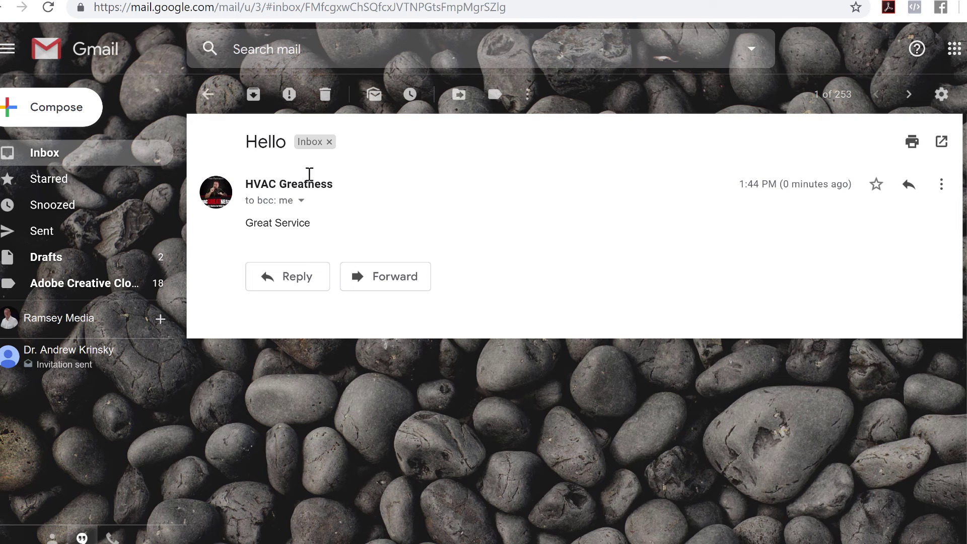
pyautogui.click(301, 201)
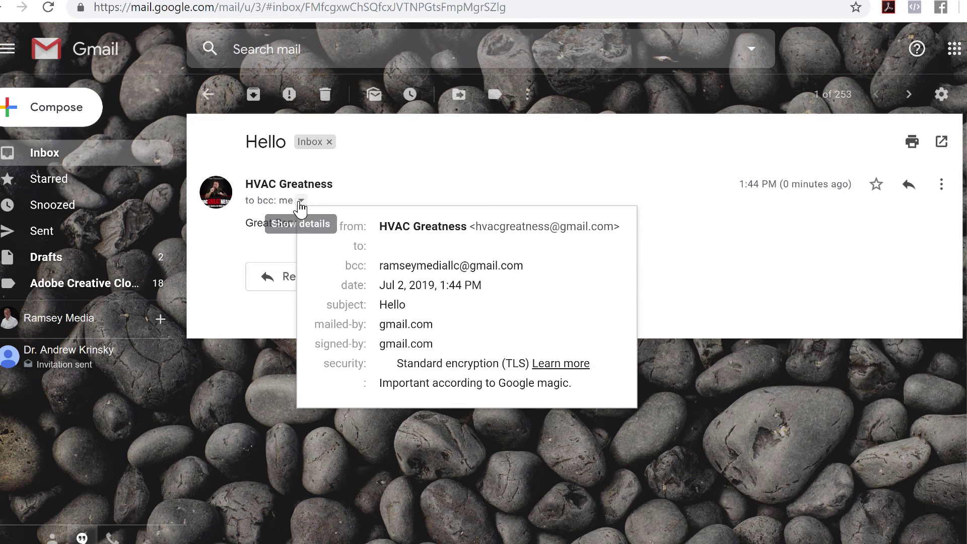